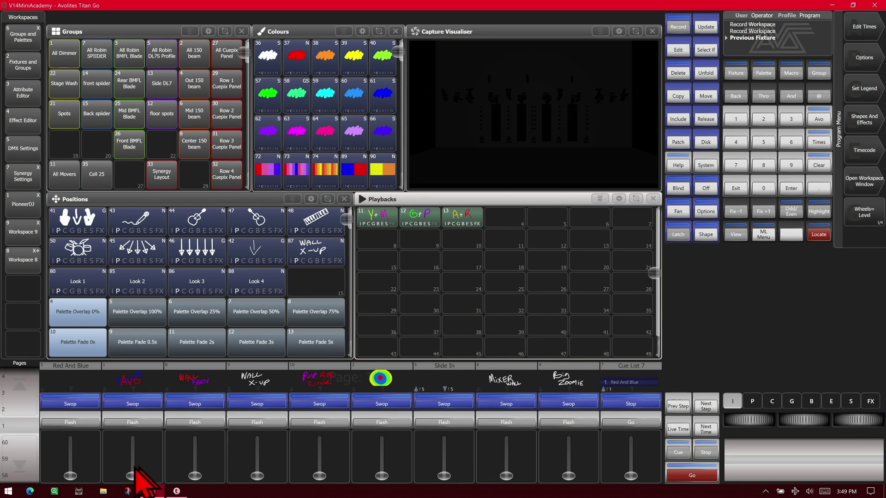
Raise the AVO, wall and mixer faders (2, 3, 8) and fire playback 12, G+P
drag(132, 475, 132, 438)
drag(194, 475, 195, 437)
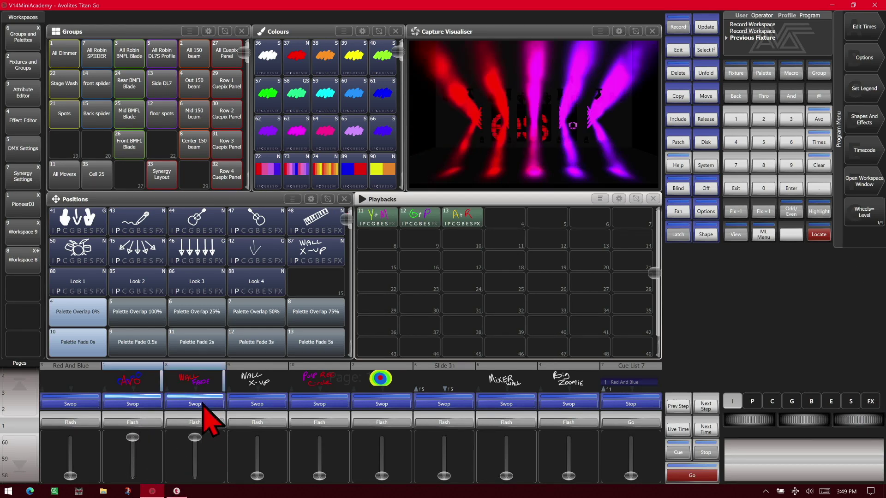
drag(506, 475, 506, 437)
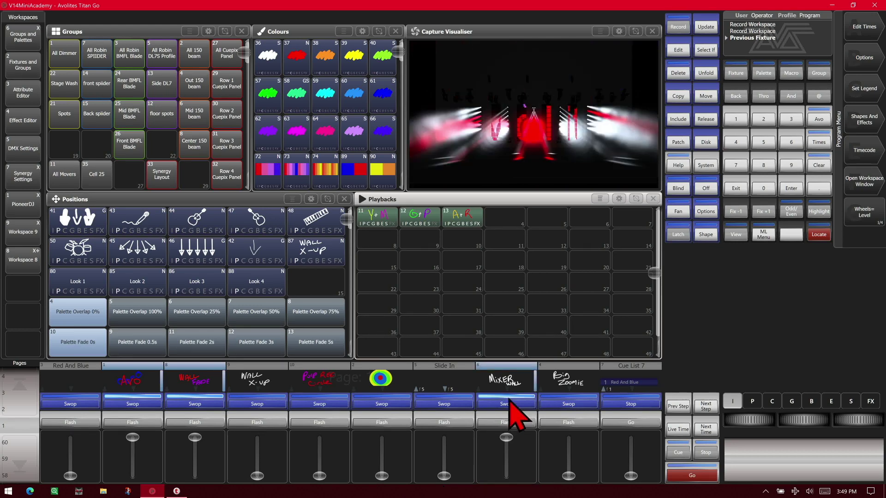
click(420, 219)
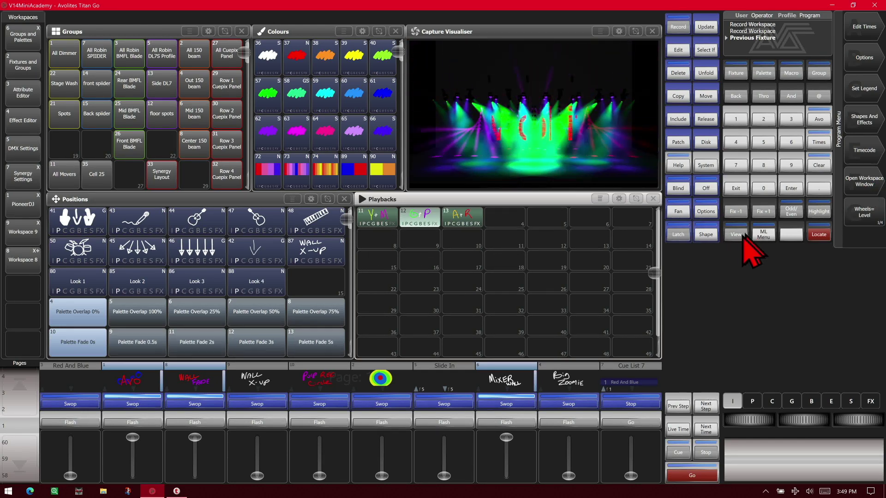
Add the Active Playbacks window to the workspace and release the G+P playback there
click(736, 233)
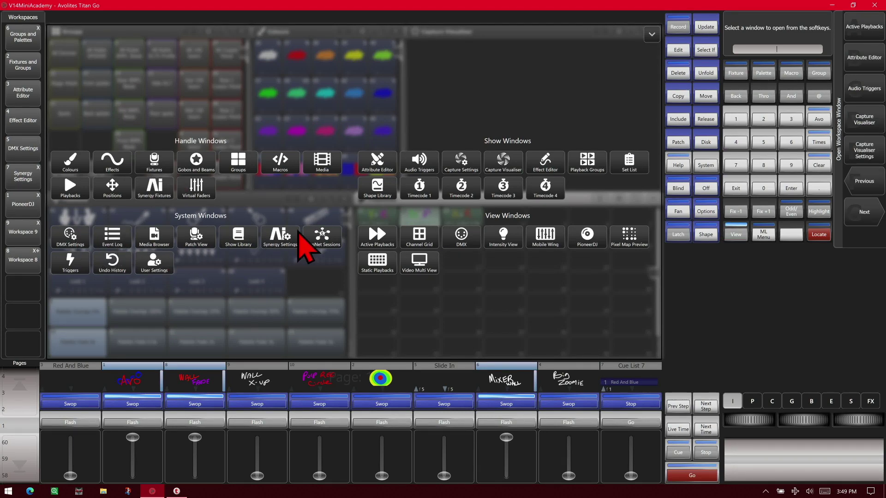
click(377, 239)
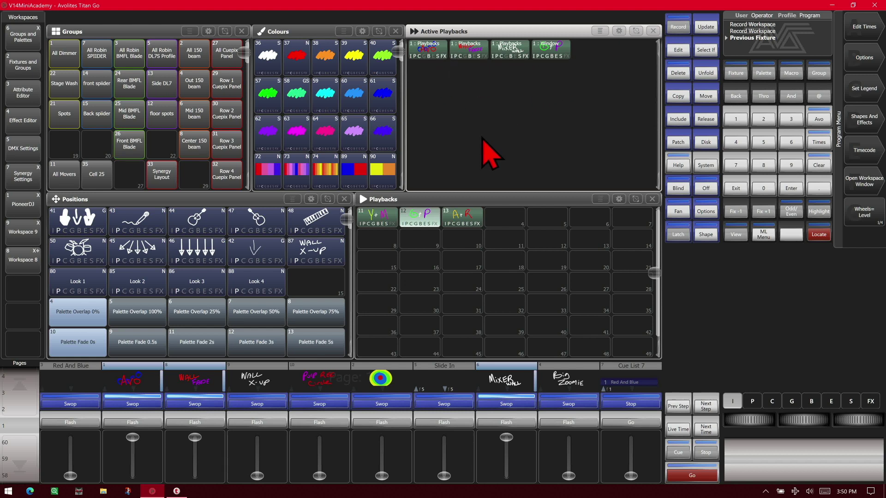
click(549, 50)
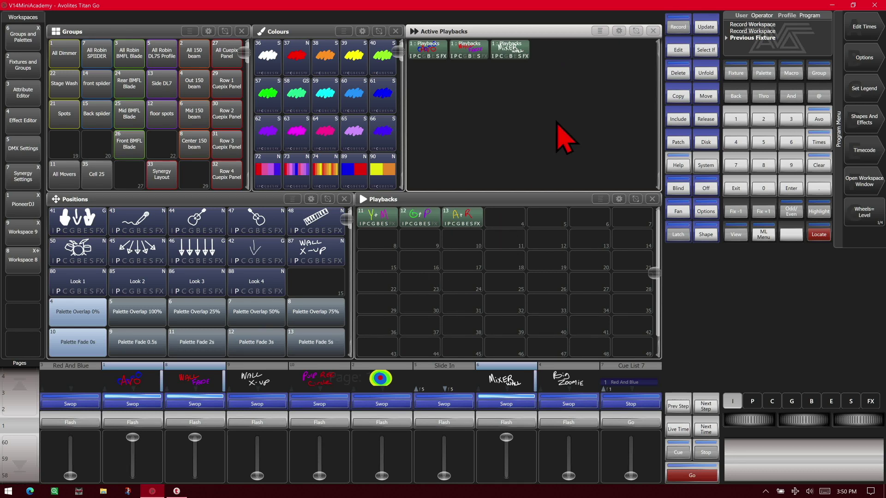
click(705, 211)
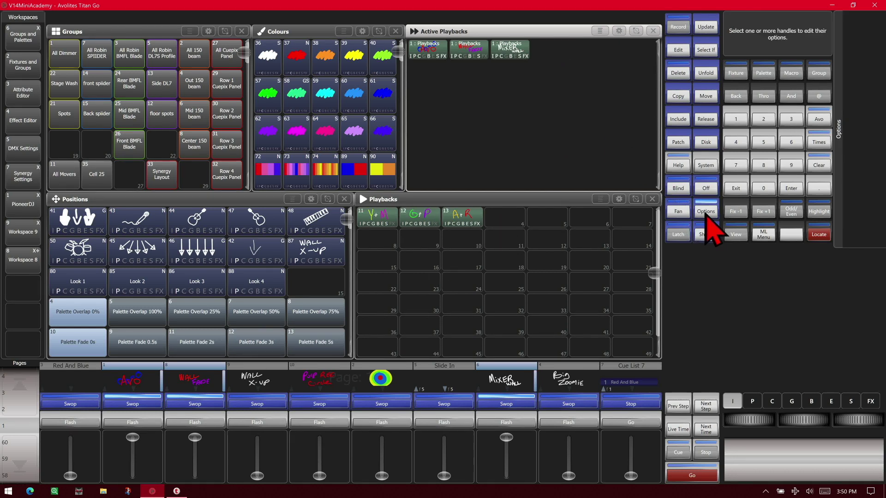
click(488, 63)
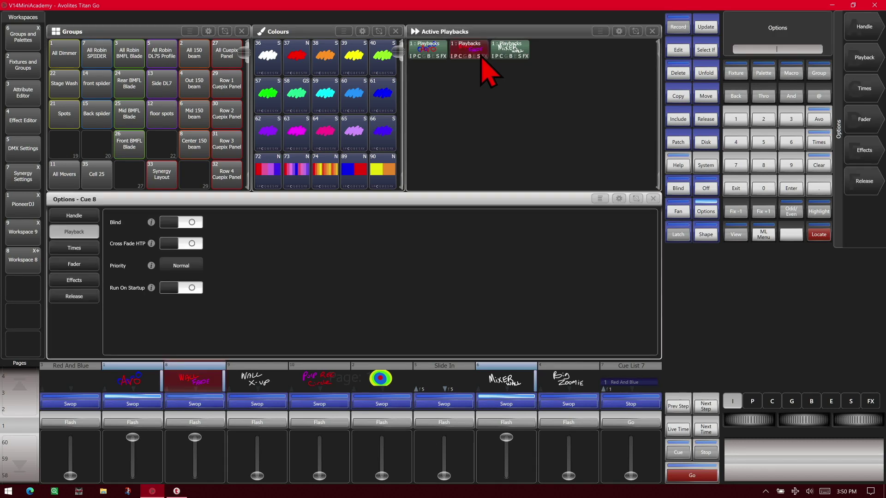
click(75, 232)
click(73, 248)
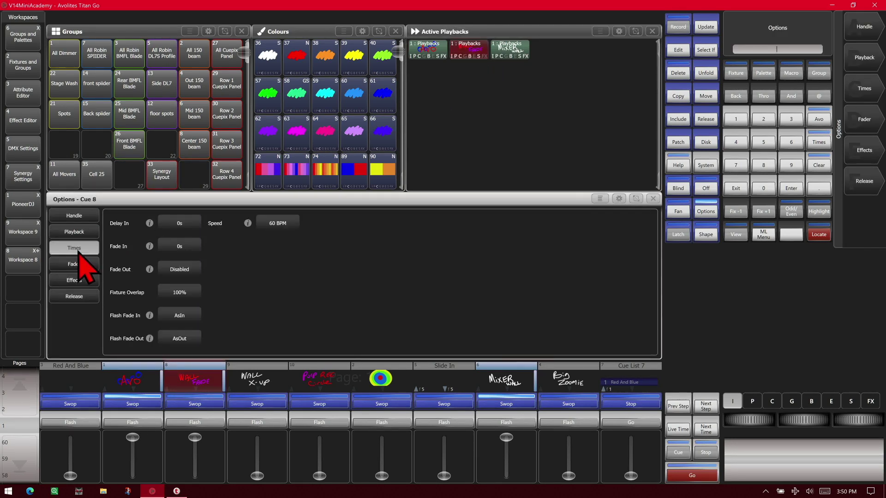
click(74, 263)
click(74, 280)
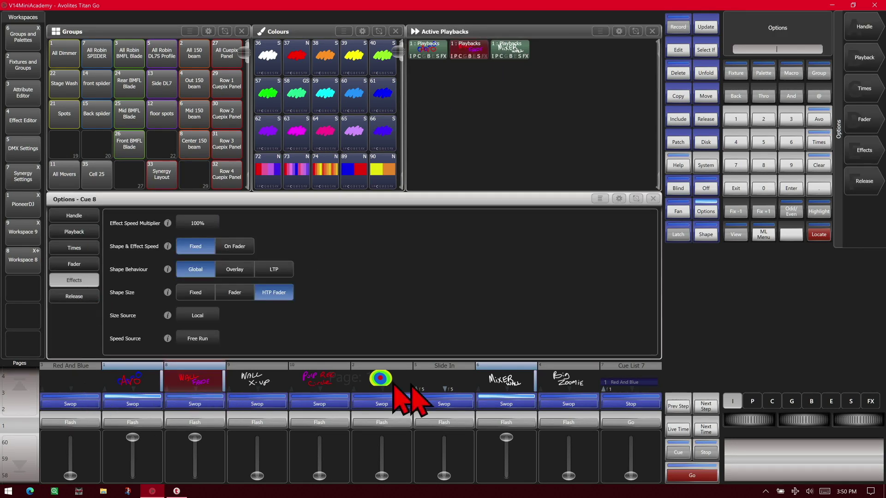
click(653, 200)
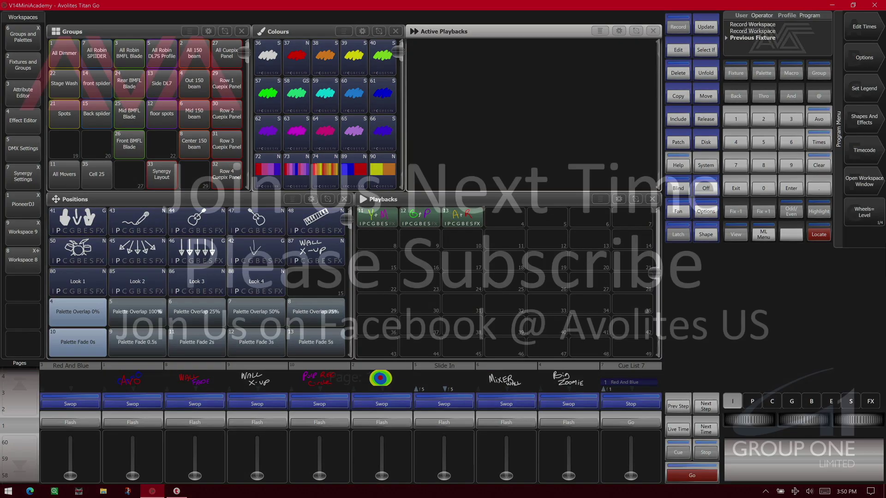